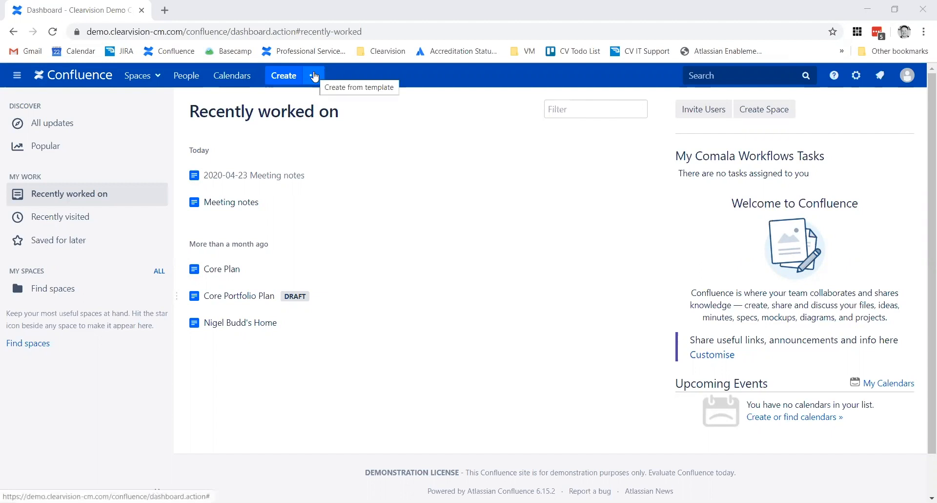
Create a new page from the Product requirements template in the personal space
click(315, 76)
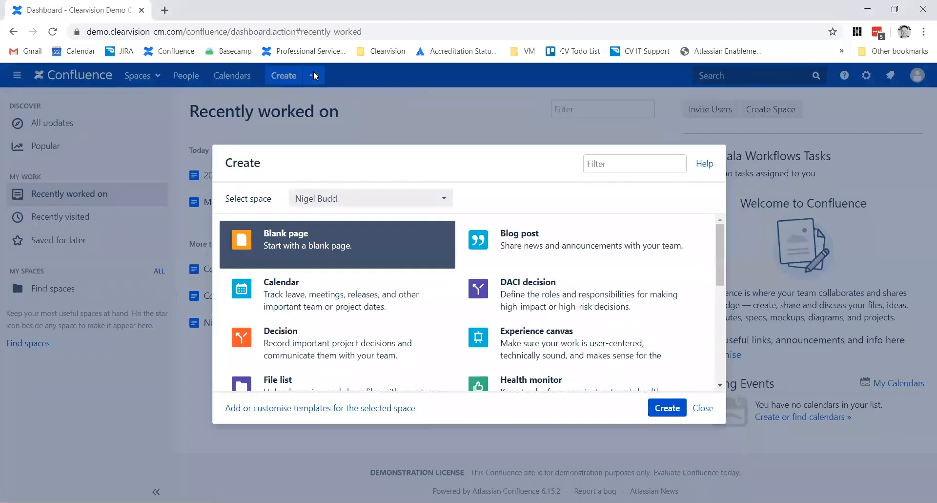
scroll(418, 310, down, 3)
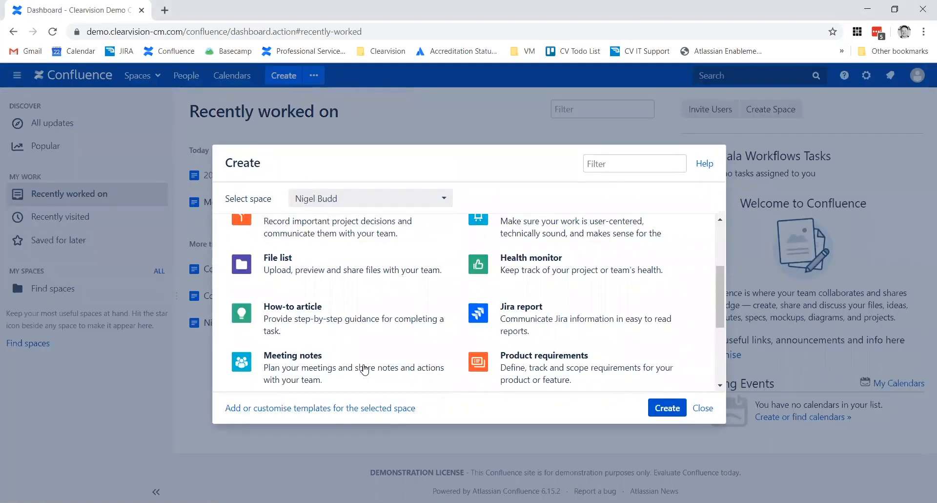
click(534, 355)
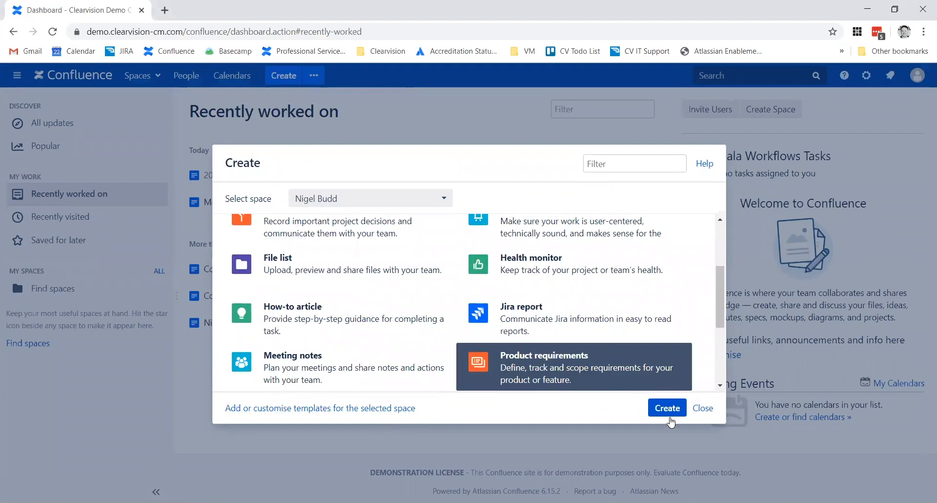
click(672, 410)
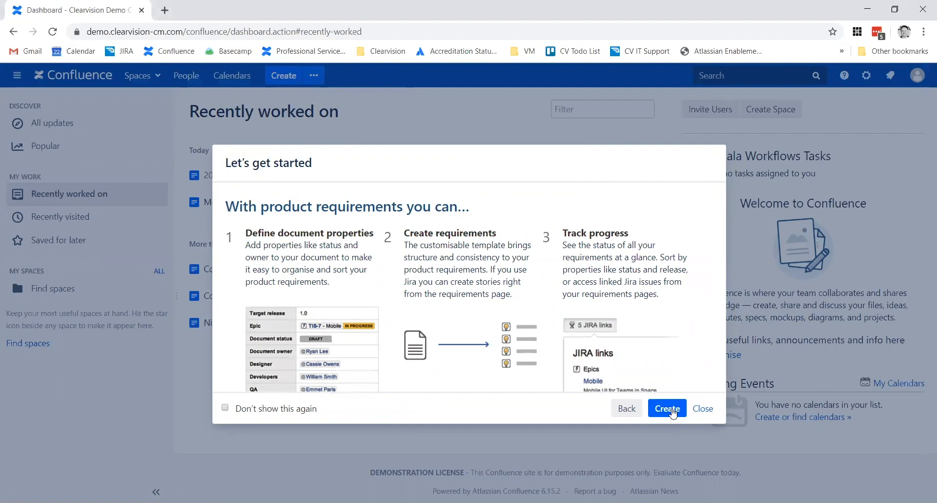
click(667, 408)
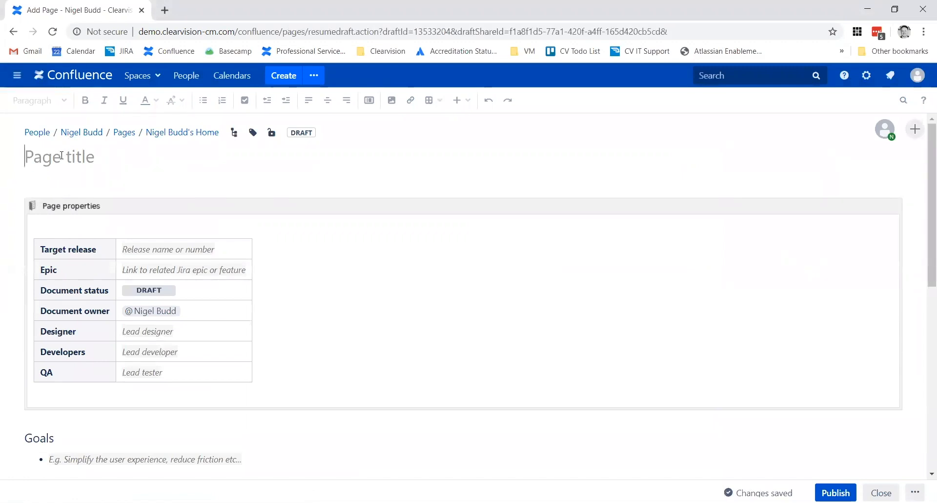
Title the new requirements page "Wizzy new feature"
text(Wizzy ew)
key(BackSpace)
key(BackSpace)
text(new )
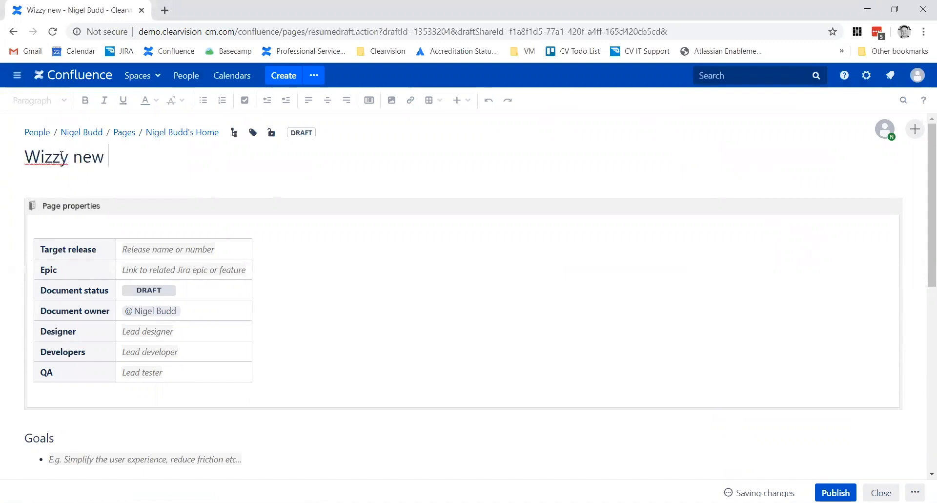
text(feature)
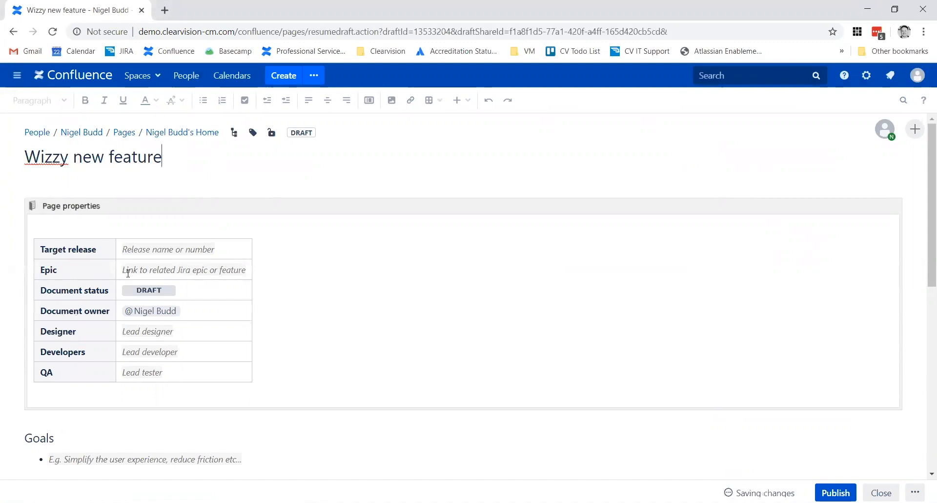
Start a new Jira issue for the page's Epic property, in the ANDROID project with issue type Epic
click(144, 274)
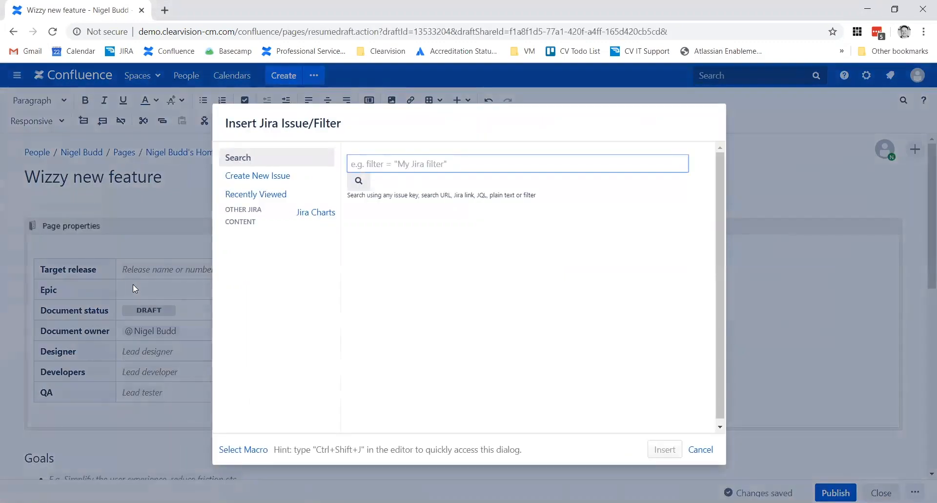
click(254, 179)
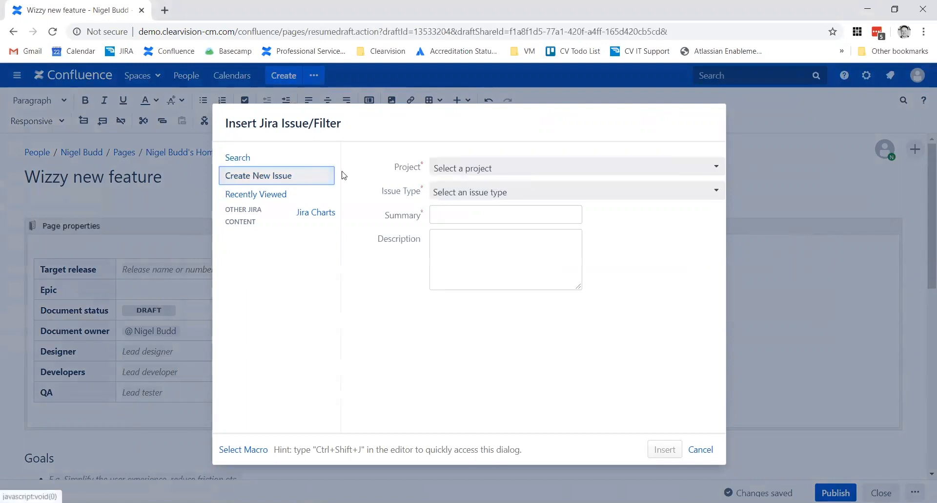
click(461, 167)
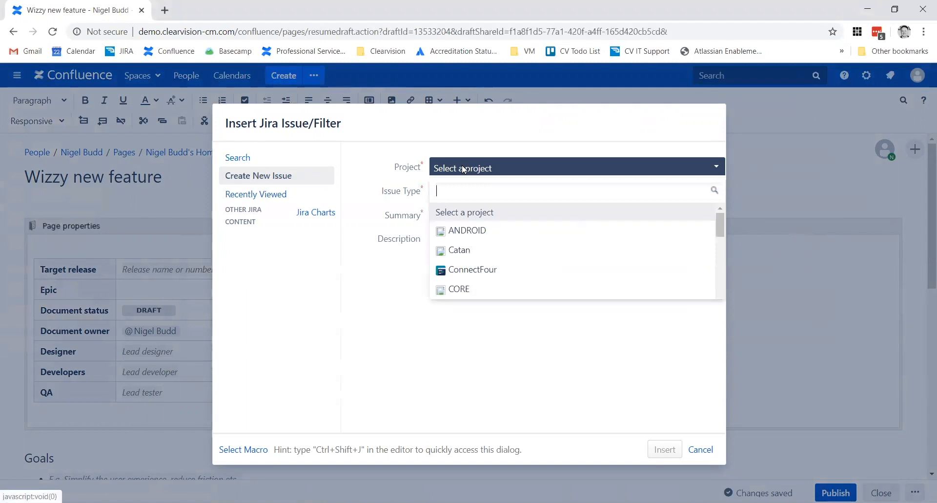
click(468, 231)
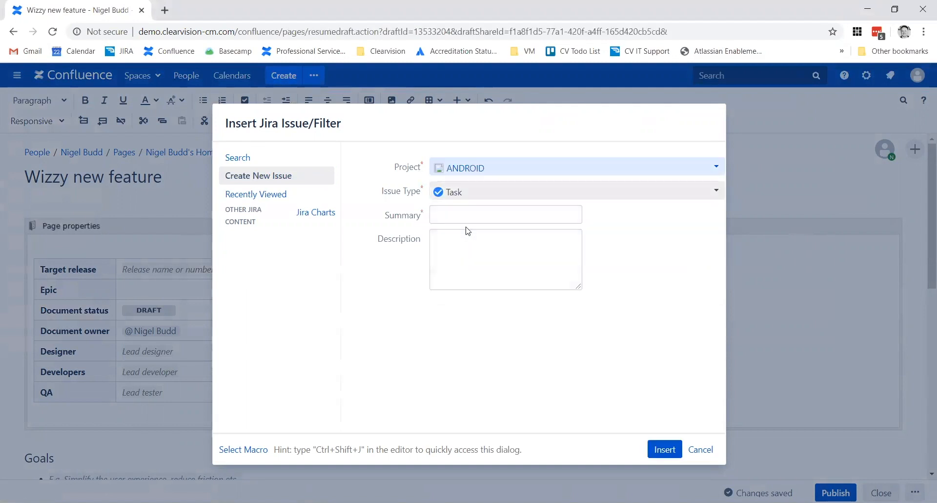
click(469, 194)
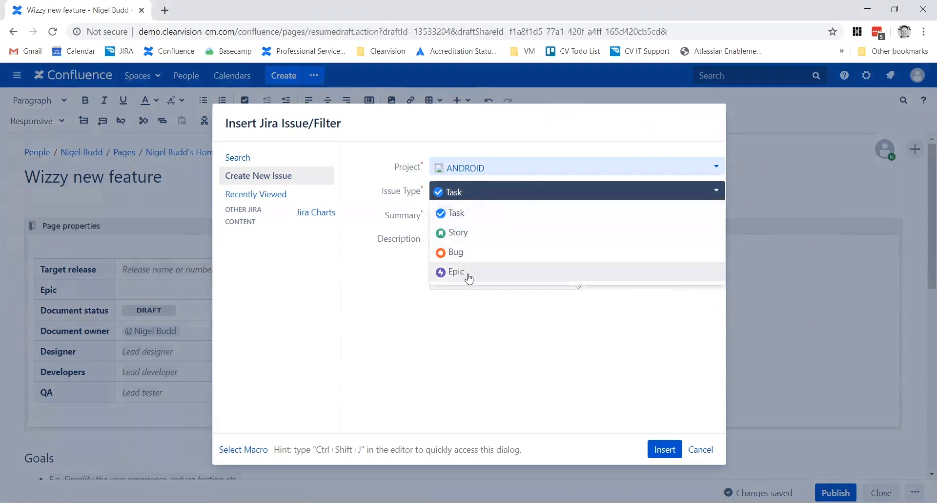
click(469, 277)
Enter "Wizzy new feature" as both the summary and epic name, and insert the new epic into the page
click(469, 215)
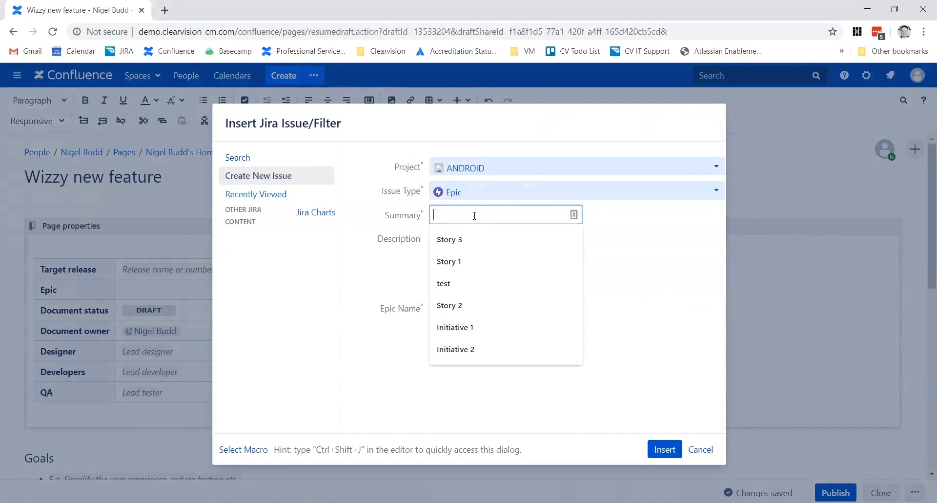
text(Wizzy new features)
key(BackSpace)
key(ctrl+shift+Left)
key(ctrl+shift+Left)
key(ctrl+shift+Left)
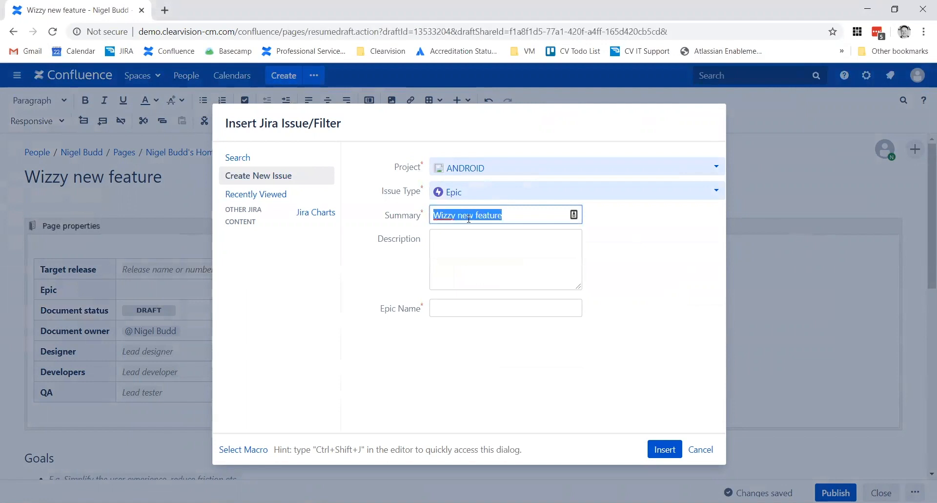
key(ctrl+c)
key(Tab)
key(Tab)
key(ctrl+v)
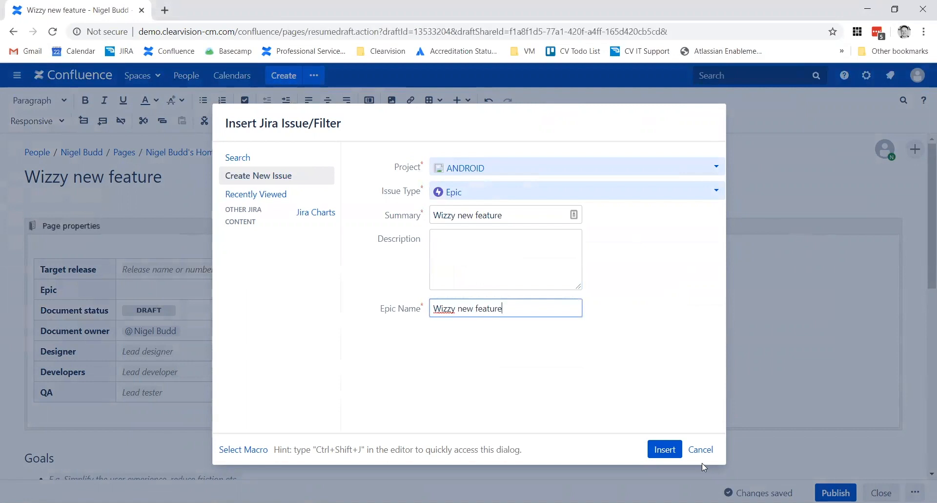
click(665, 454)
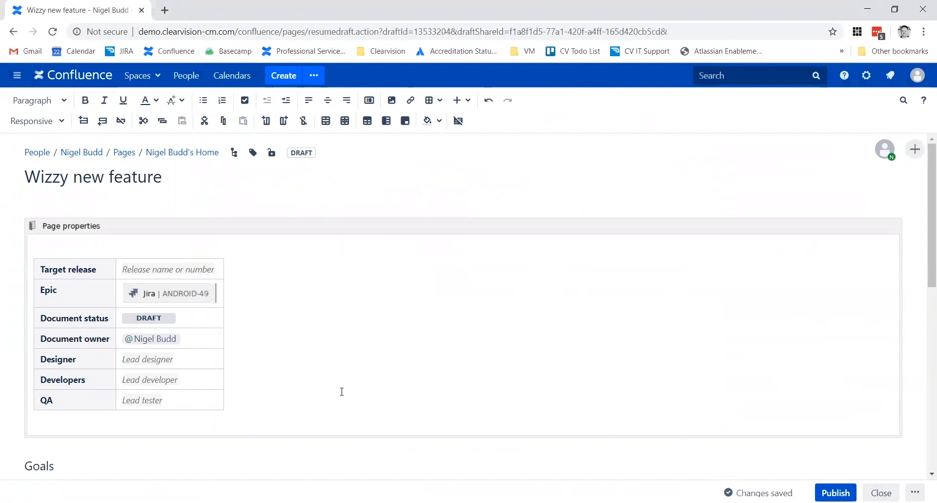
Replace the Lead designer placeholder in the page properties with a mention of the designer
scroll(342, 391, down, 3)
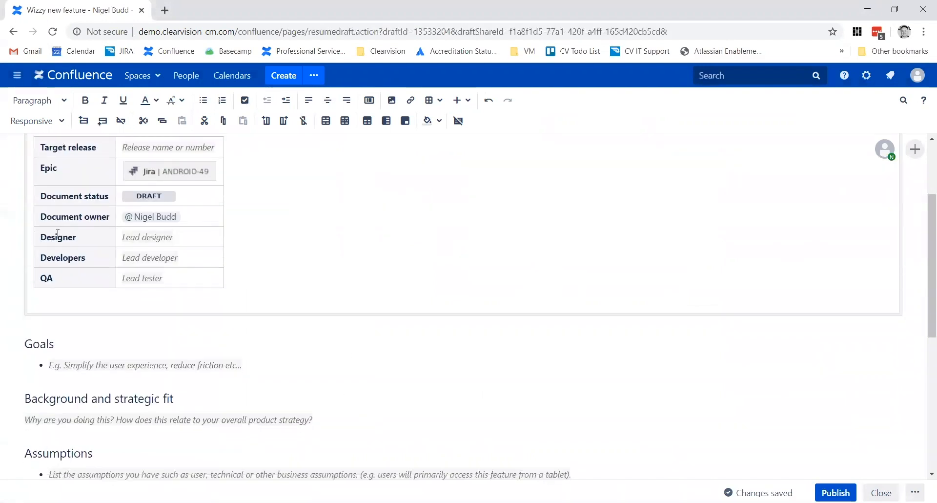
click(159, 238)
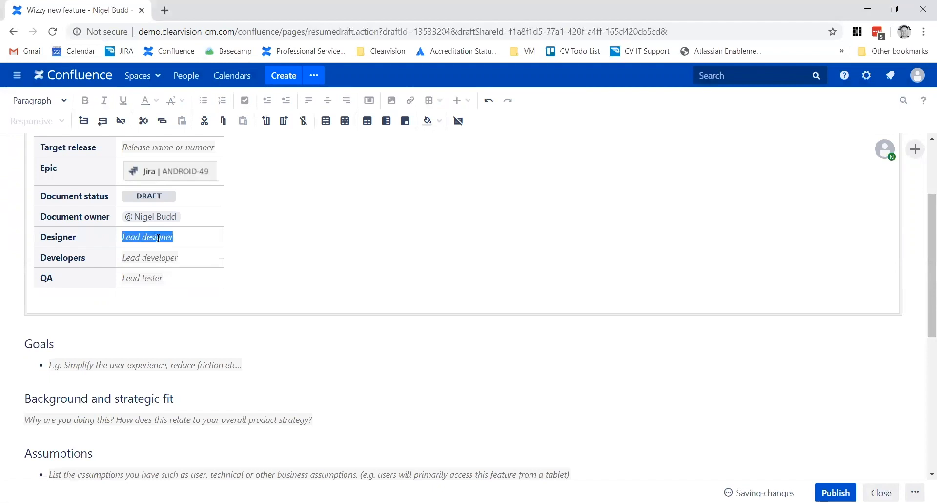
text(@gar)
key(Return)
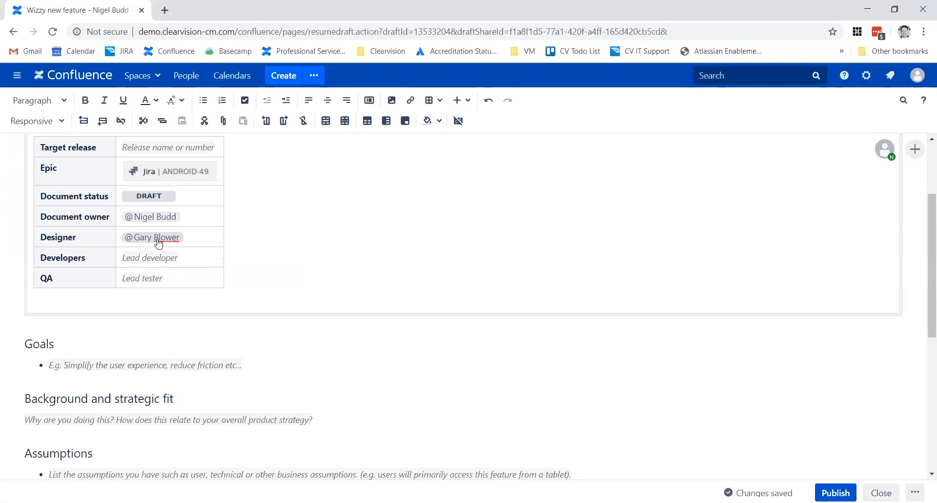
Review the placeholder guidance in the Goals, Background and strategic fit, Assumptions and Requirements sections
click(153, 363)
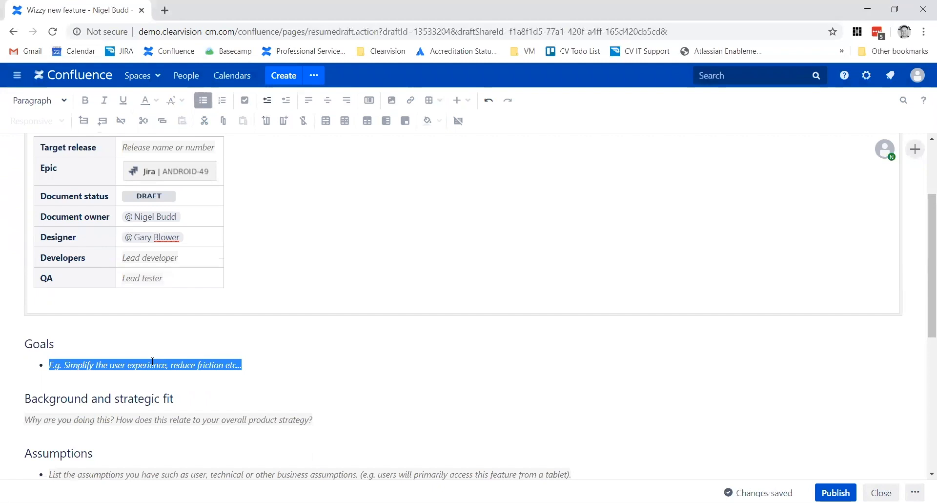
click(150, 421)
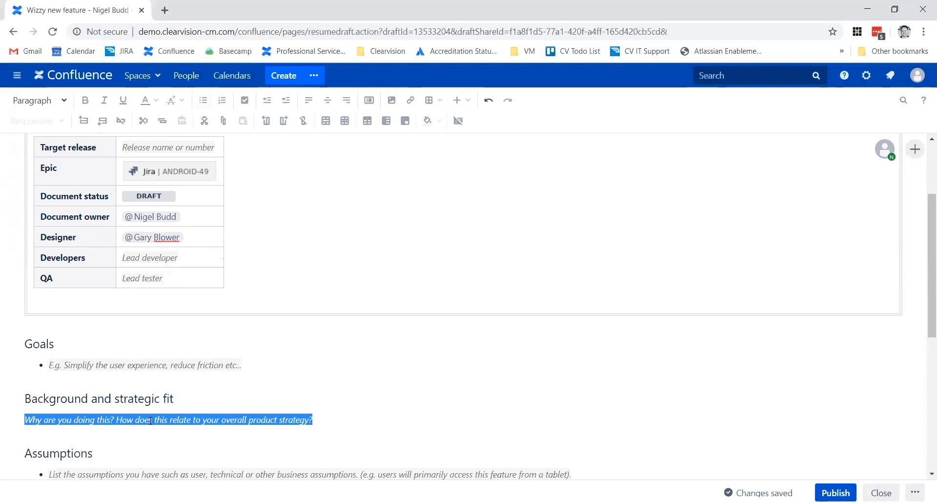
scroll(184, 438, down, 3)
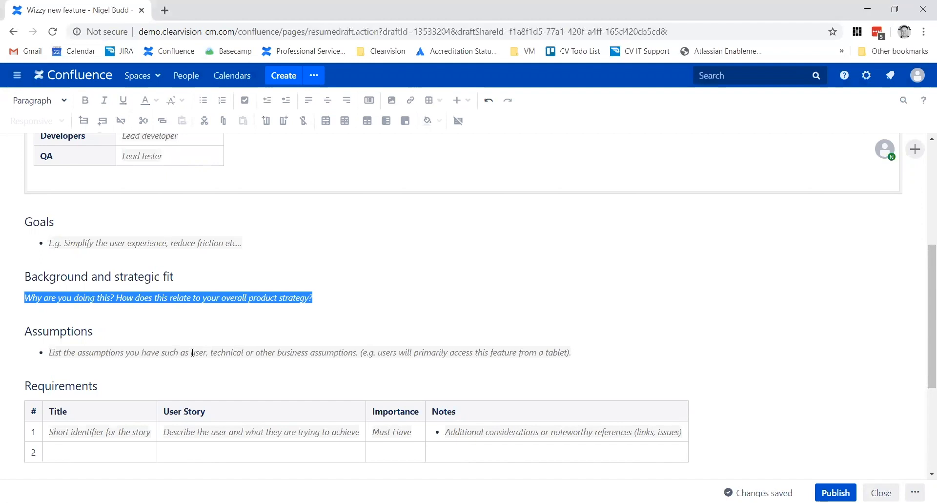
scroll(199, 366, down, 2)
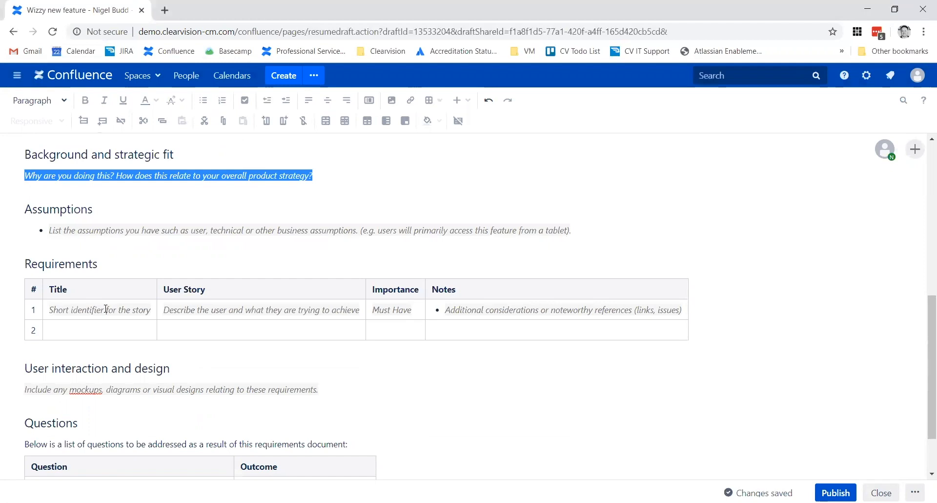
click(181, 310)
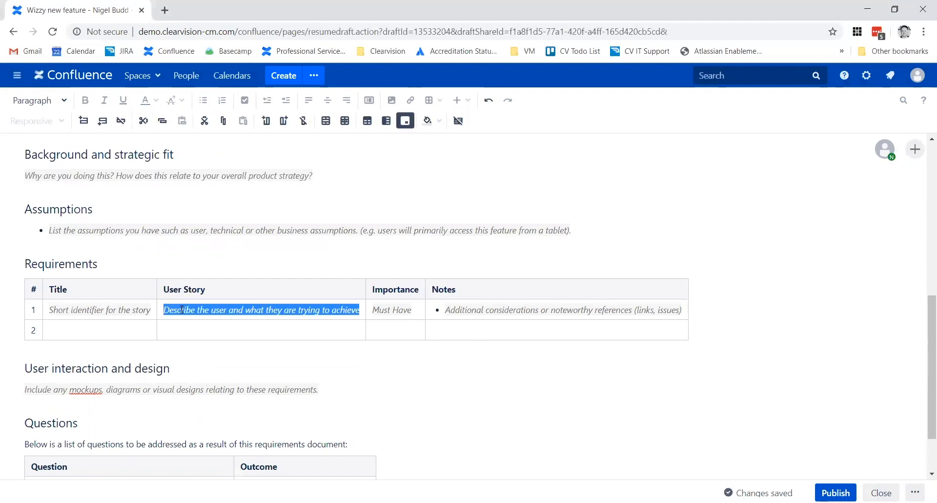
key(Left)
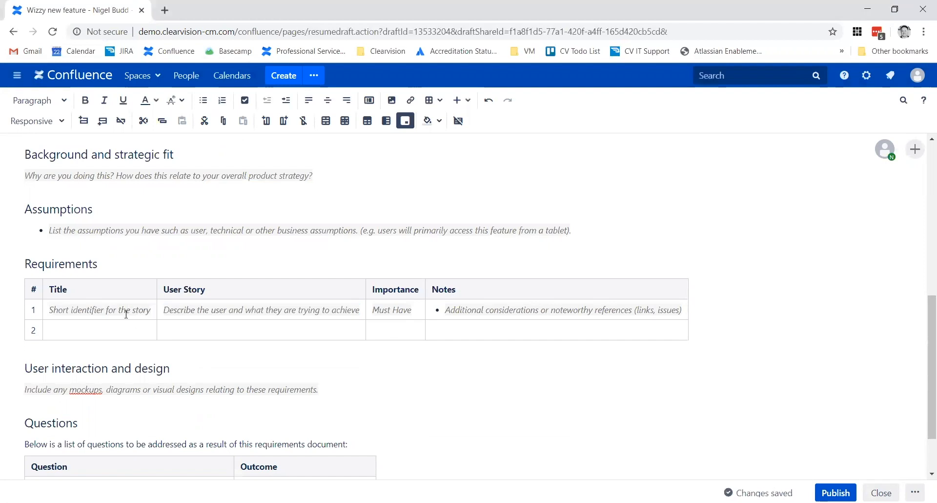
Fill the Requirements table titles with "Requirement One", "Requirement Two" and, in an added third row, "Requirement Three"
click(126, 313)
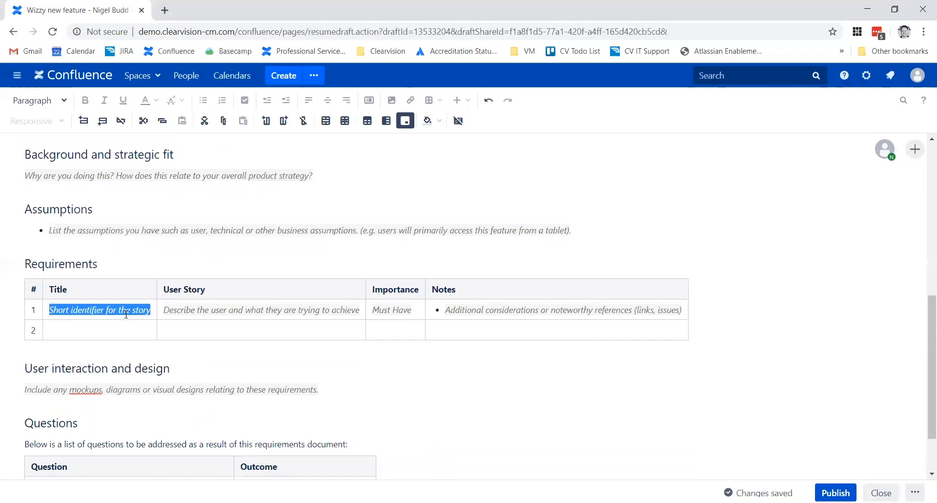
text(Require)
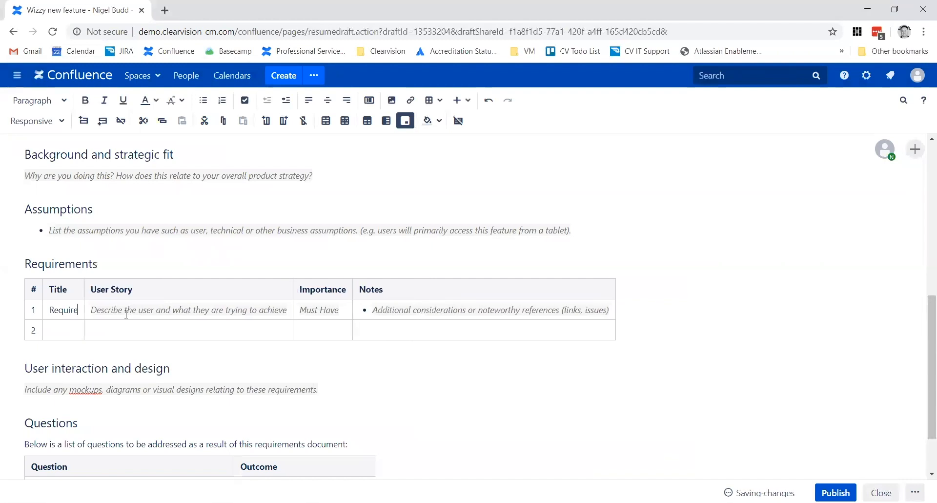
text(ment On)
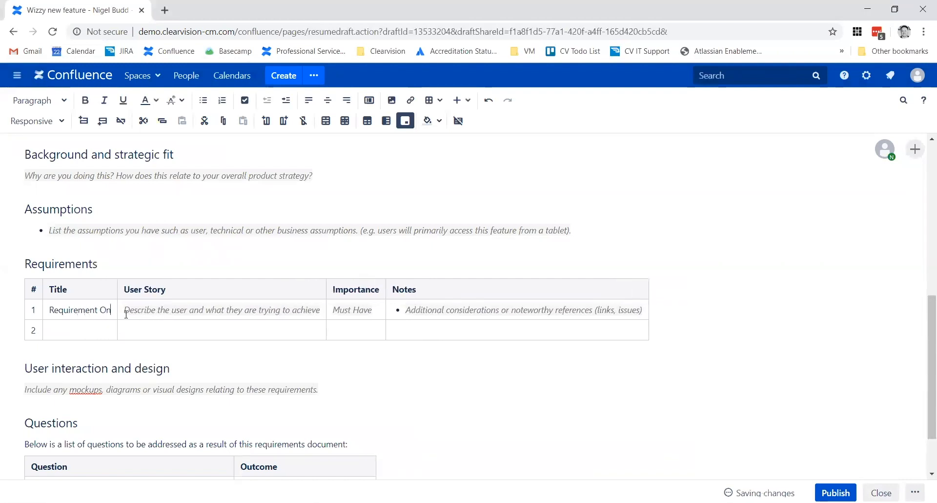
text(eRequirem)
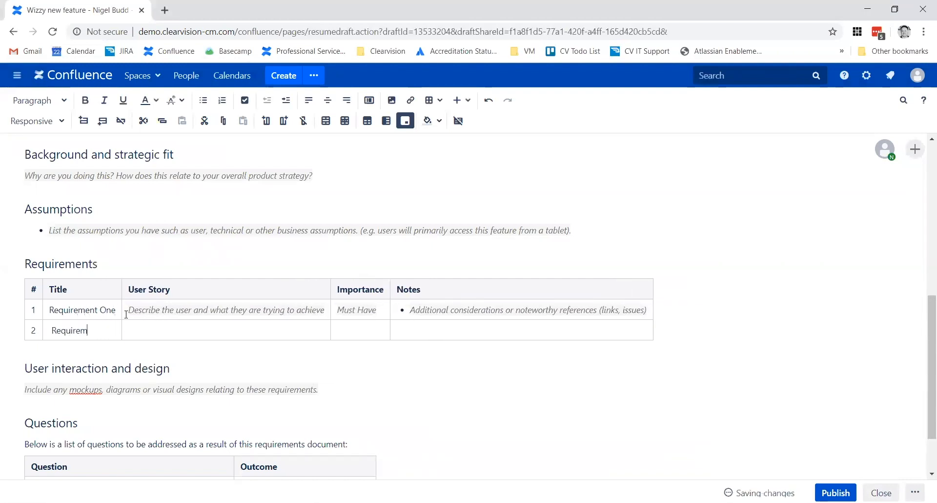
text(ent Two)
key(Tab)
key(Tab)
key(Tab)
key(Tab)
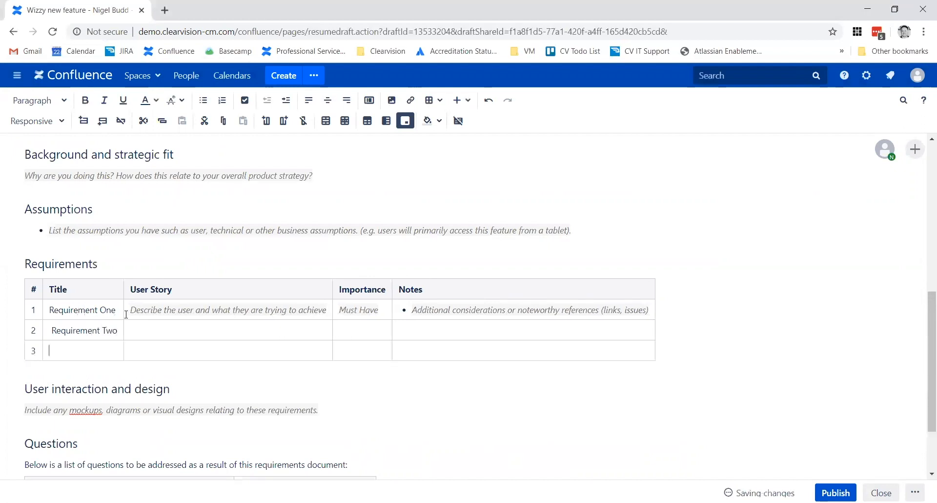
text(Requirement Three)
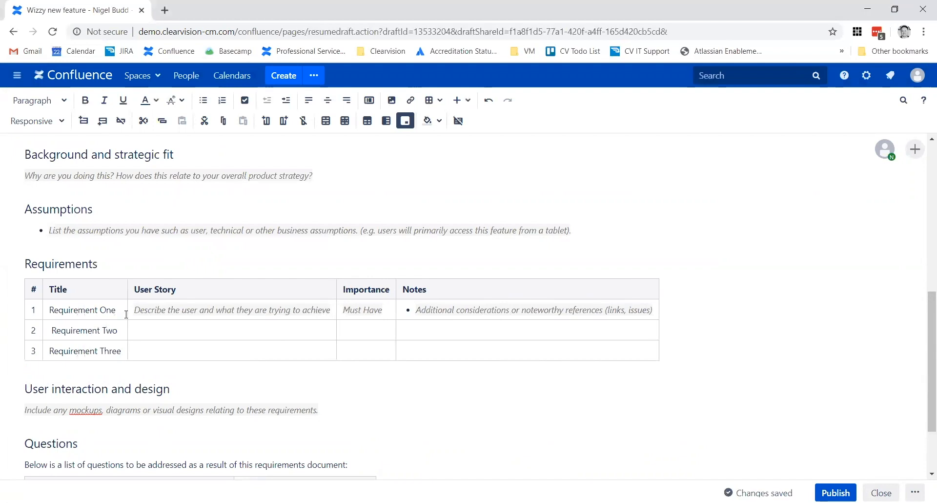
Publish the requirements page and dismiss the tip about finding product requirements
scroll(182, 412, down, 2)
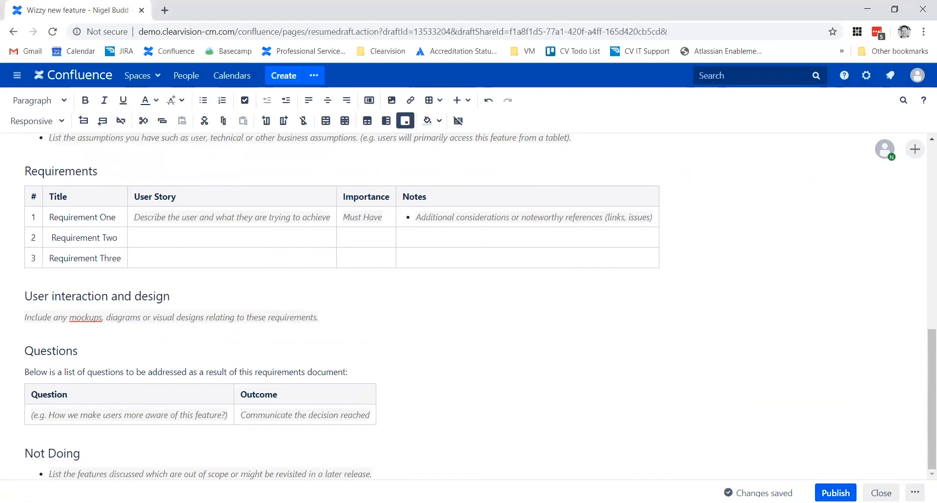
click(836, 492)
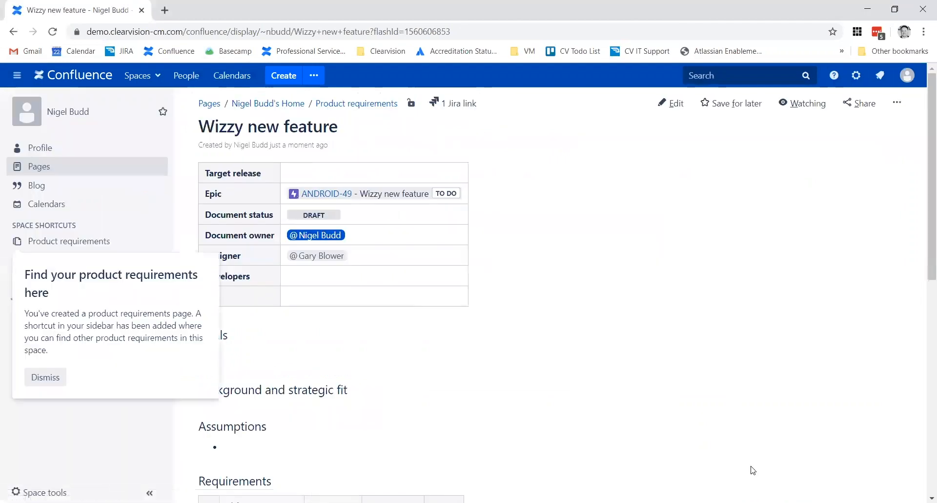
click(39, 380)
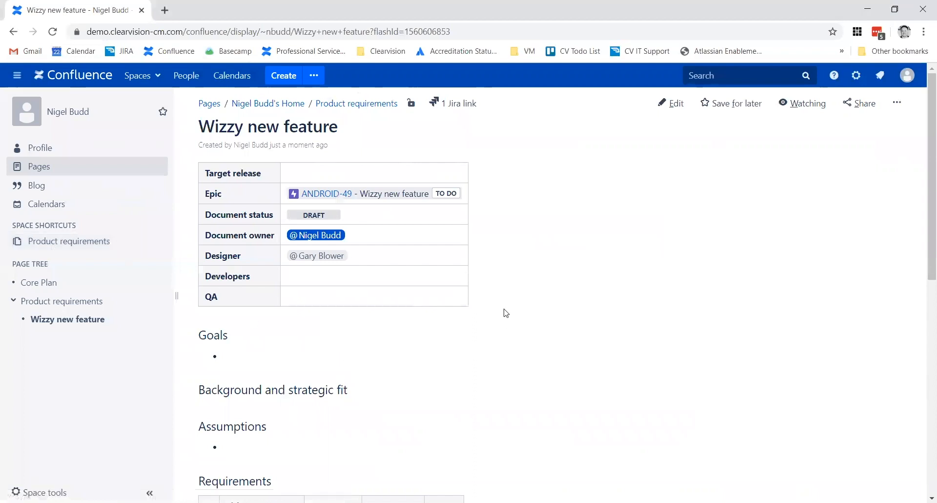
scroll(486, 342, down, 2)
scroll(490, 331, up, 2)
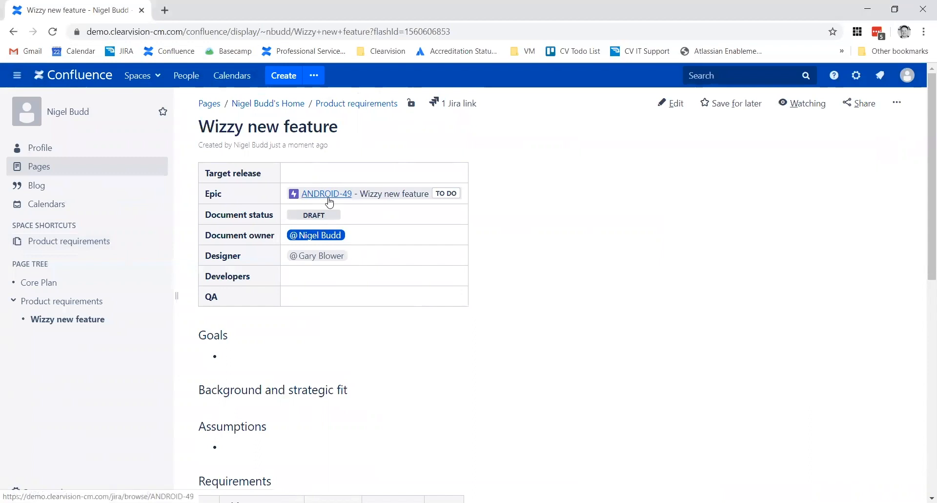
Create ANDROID stories in Jira from the three Requirements table titles, linked to epic ANDROID-49, dismiss the notification and check the table
scroll(423, 253, down, 10)
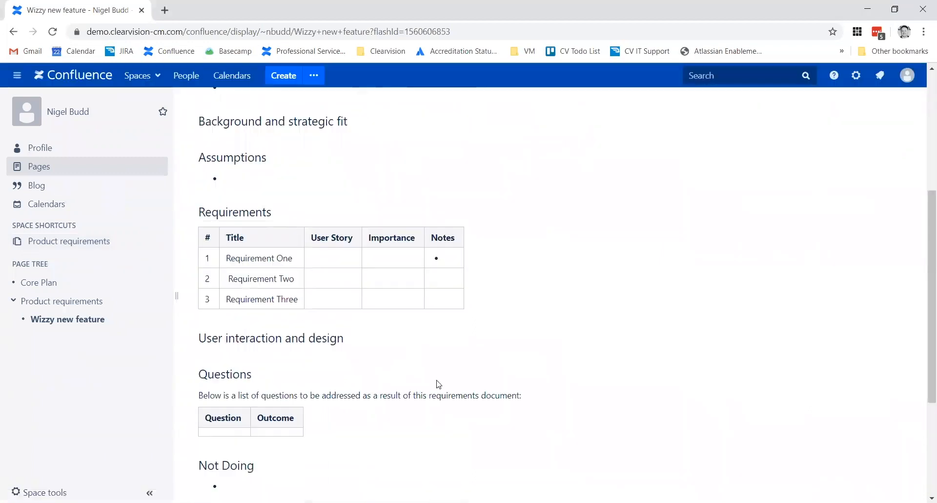
scroll(423, 324, up, 4)
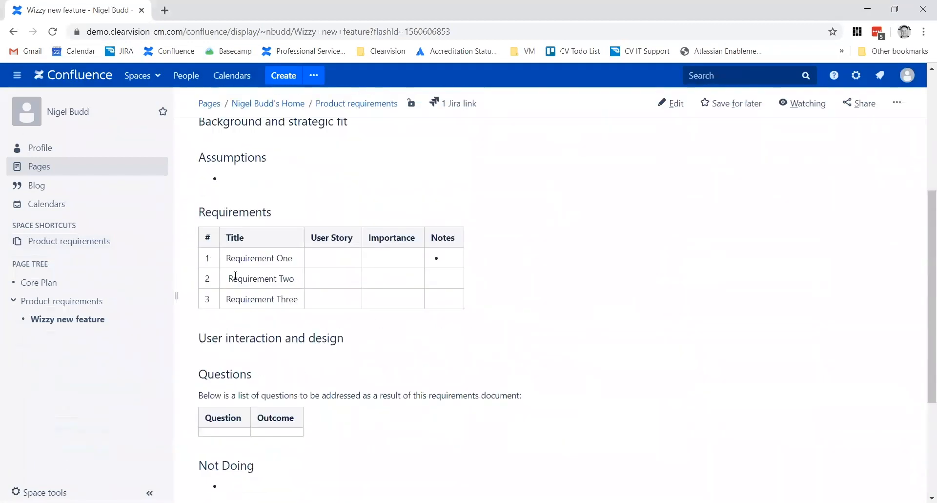
drag(227, 256, 300, 300)
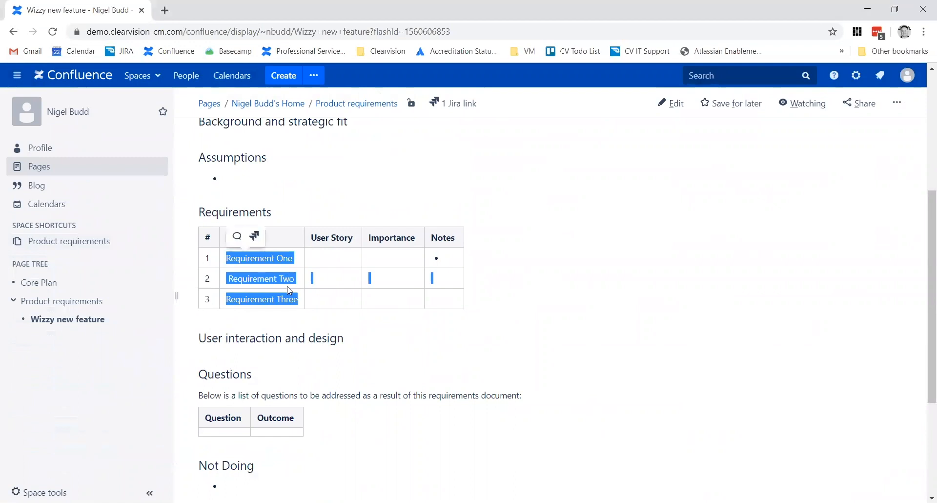
click(255, 236)
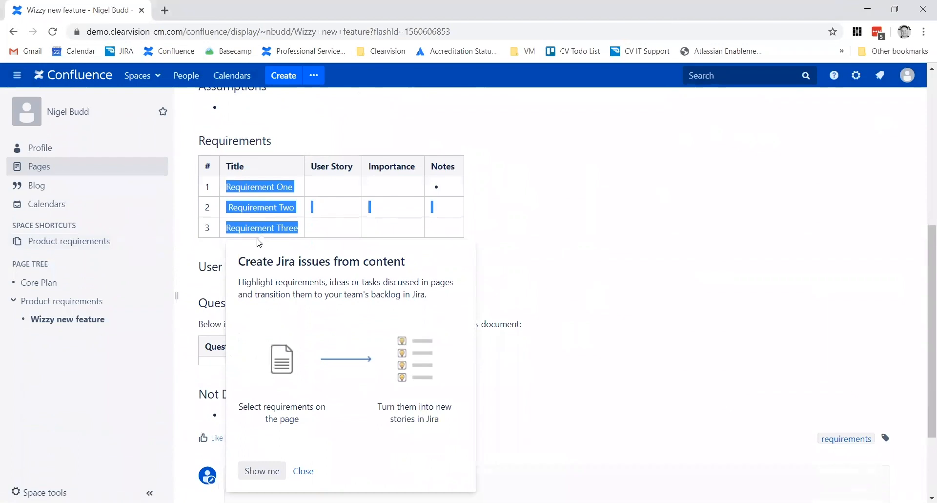
click(262, 470)
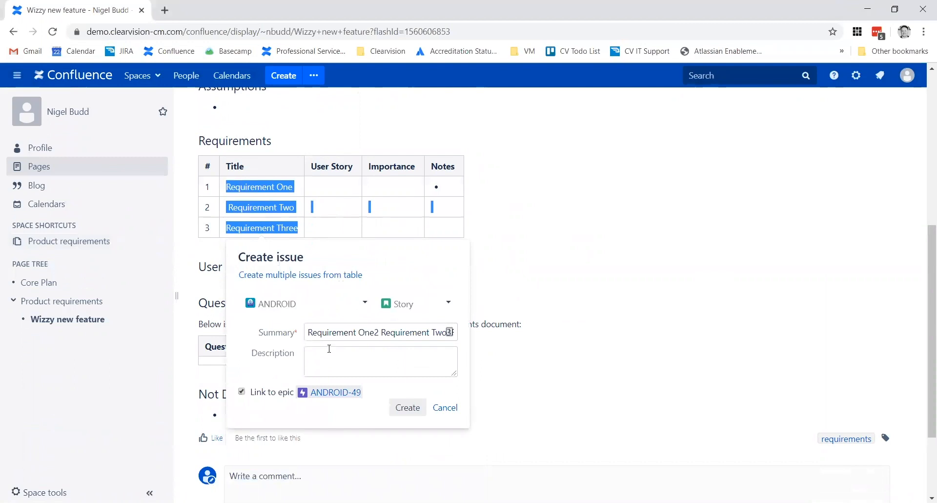
click(277, 276)
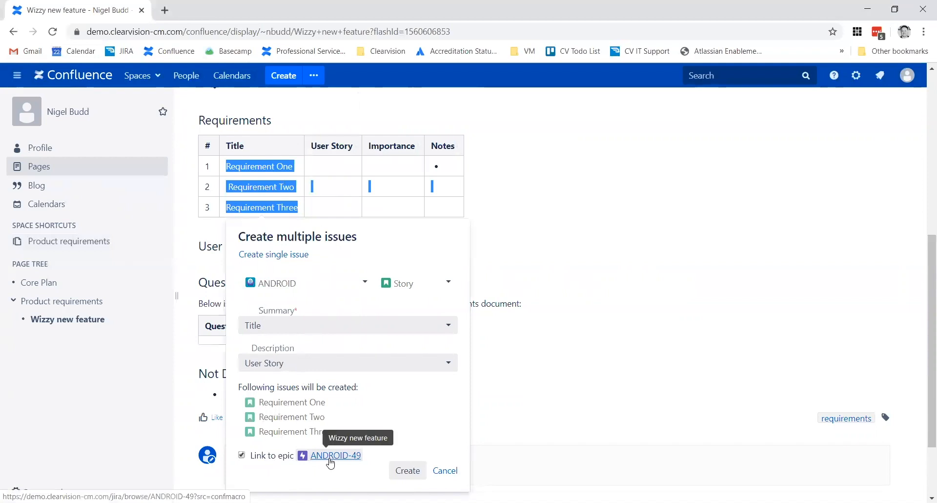
click(407, 470)
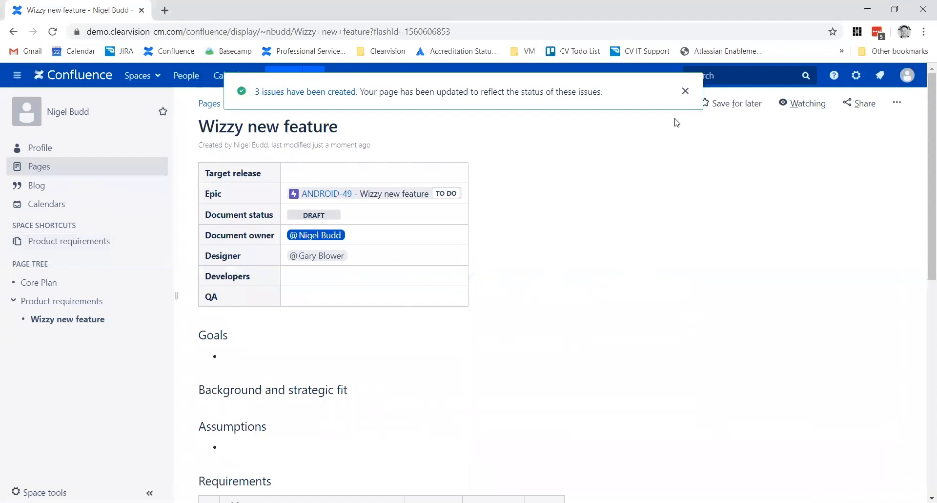
click(686, 91)
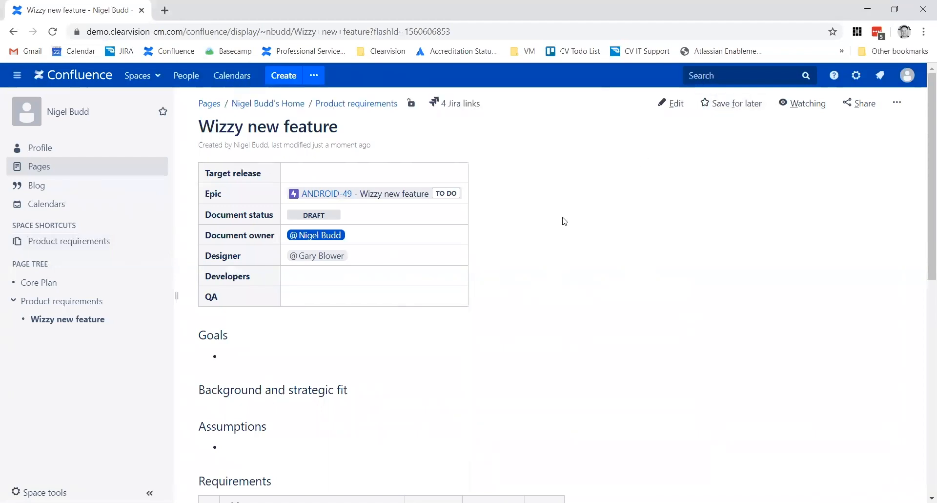
scroll(561, 219, down, 8)
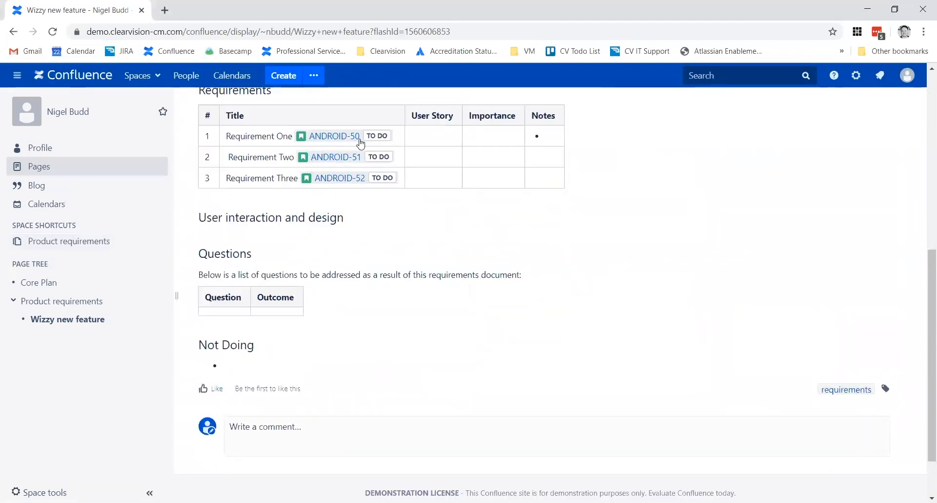